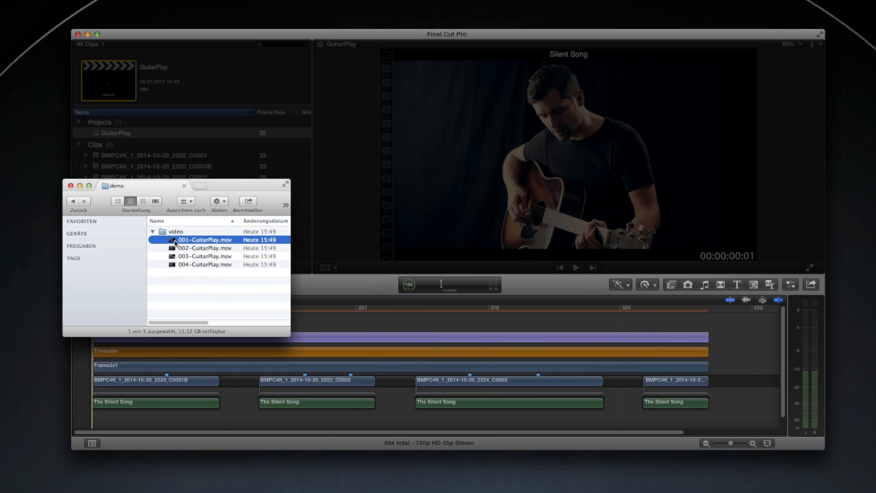
Play the timeline and add a marker on the selected clip at the playhead
key("space")
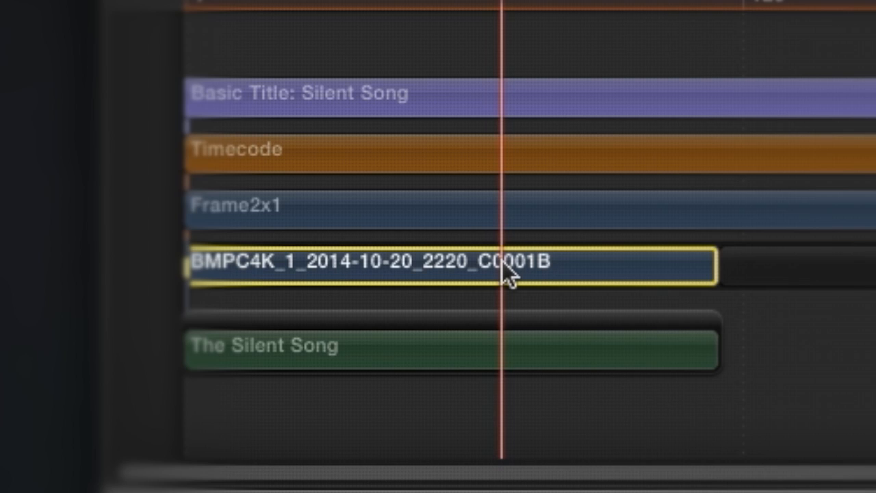
key("m")
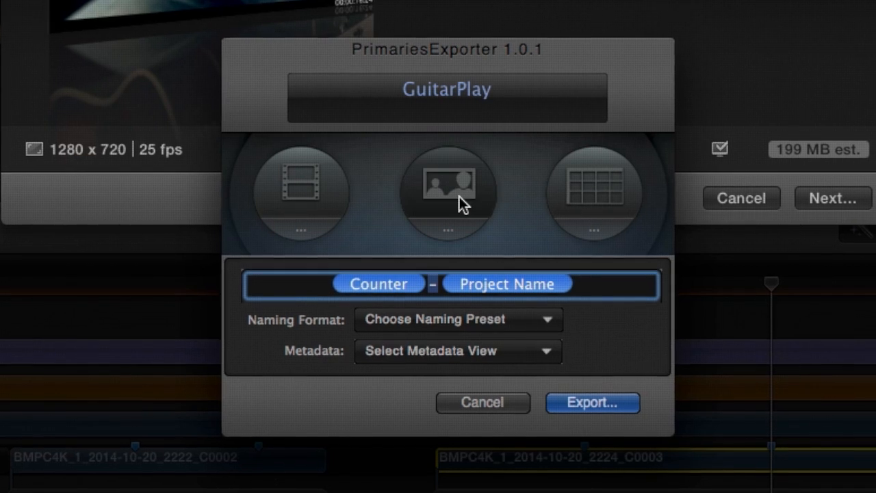
Export still images with the image export mode and preview the first exported image
left_click(459, 199)
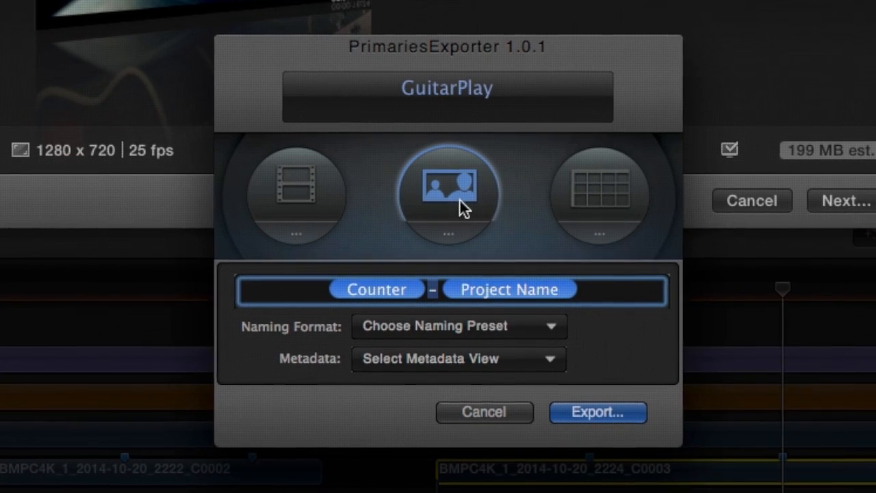
left_click(623, 420)
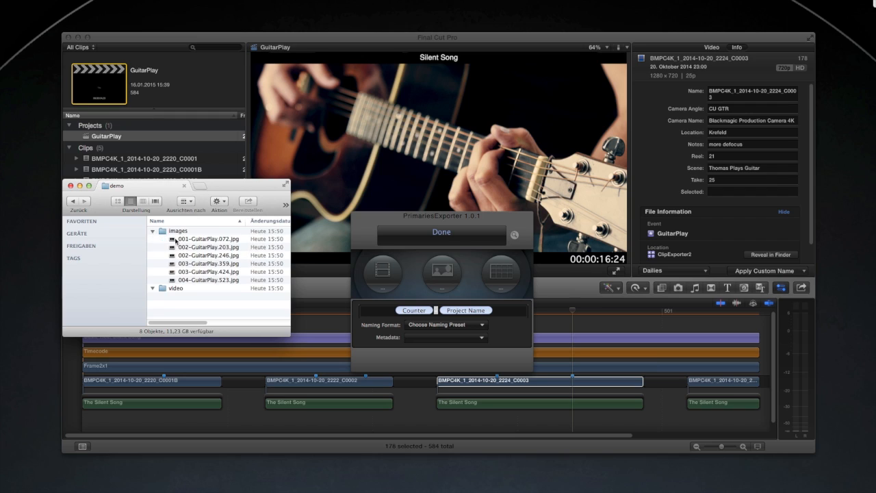
key("space")
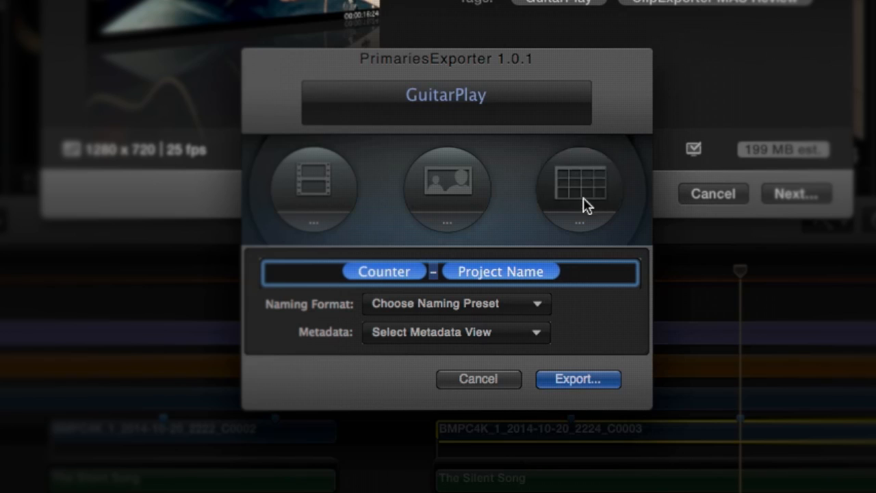
Switch to the list export mode and choose the Dailies metadata view
left_click(583, 197)
left_click(423, 337)
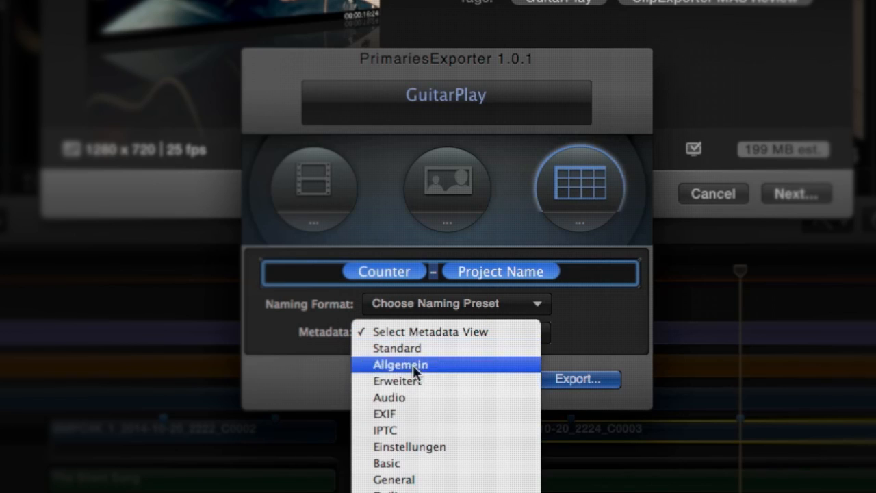
left_click(411, 490)
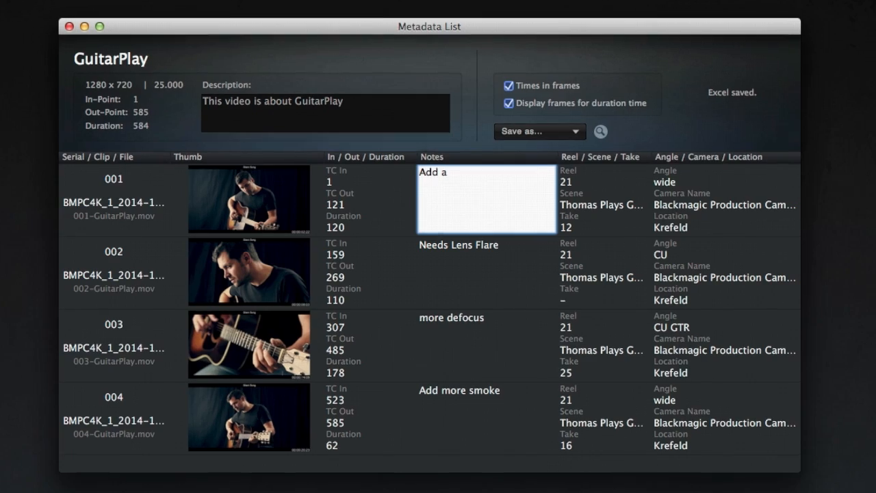
Write a note for the first clip in the metadata list about adding a lot of smoke
type("lo")
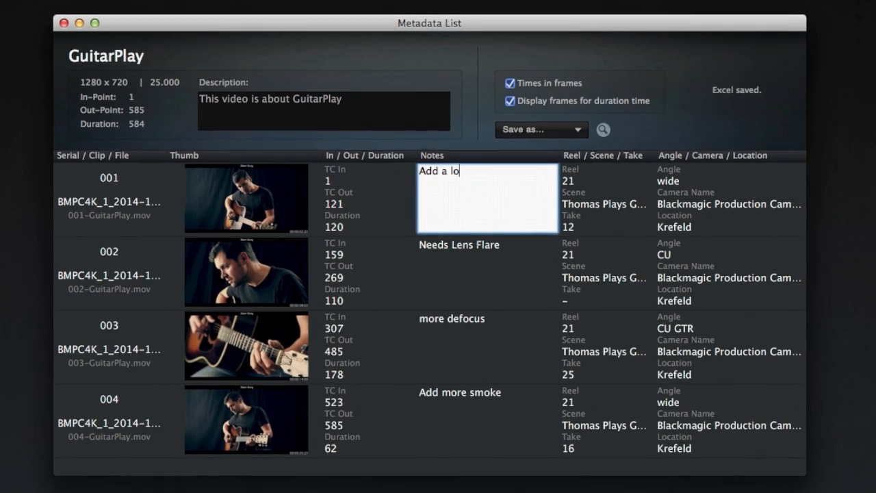
type("t of sm")
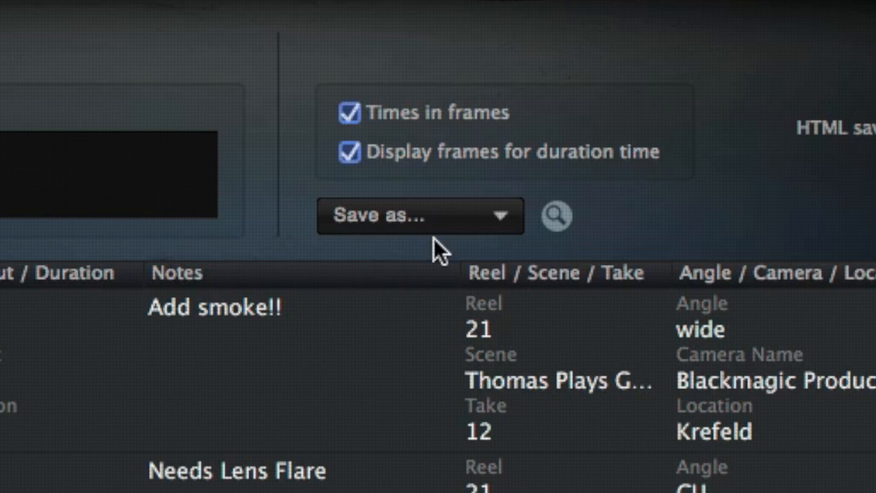
Save the metadata list as an Excel file
left_click(431, 223)
left_click(429, 285)
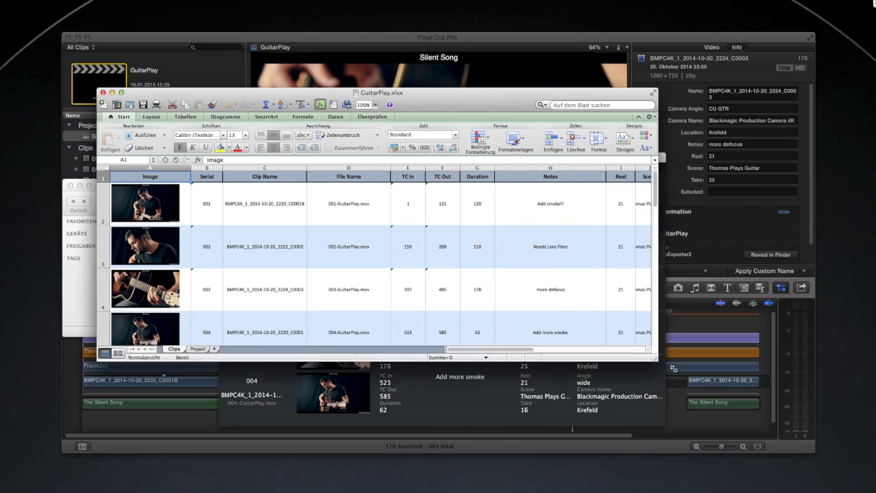
left_click_drag(705, 383, 803, 406)
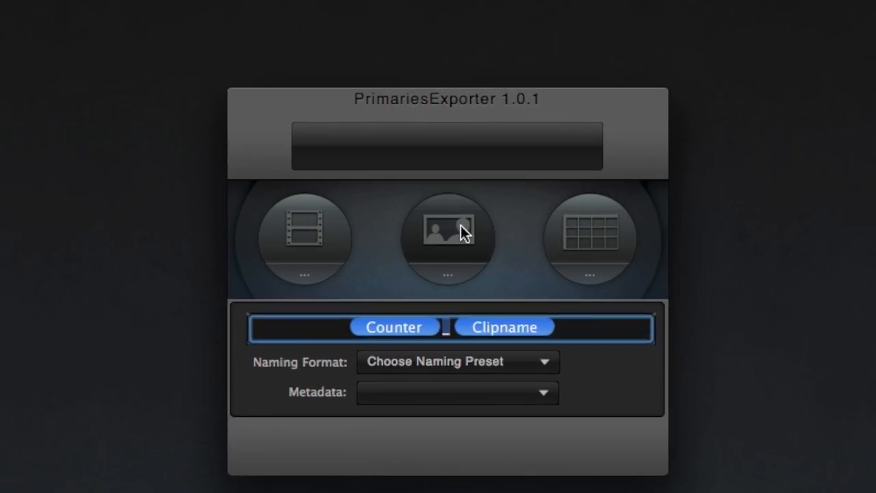
Open the In-App Store from the export limit notice and buy the Video Export unlock
left_click(460, 228)
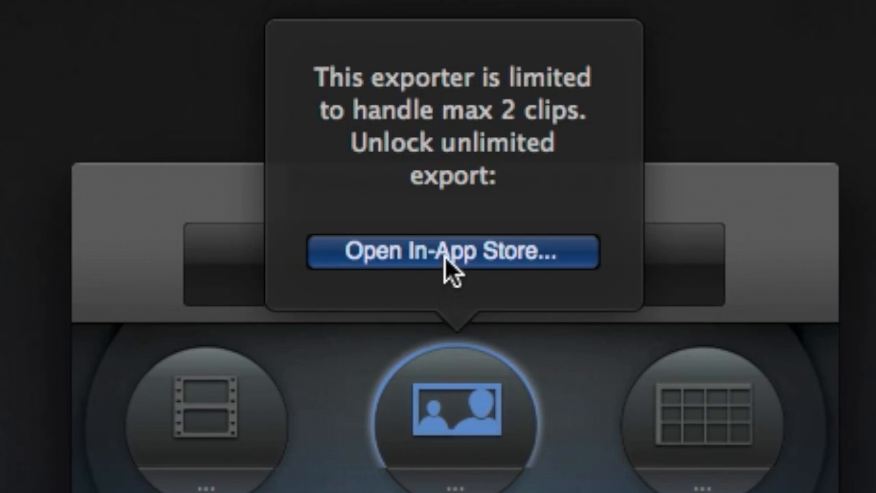
left_click(445, 253)
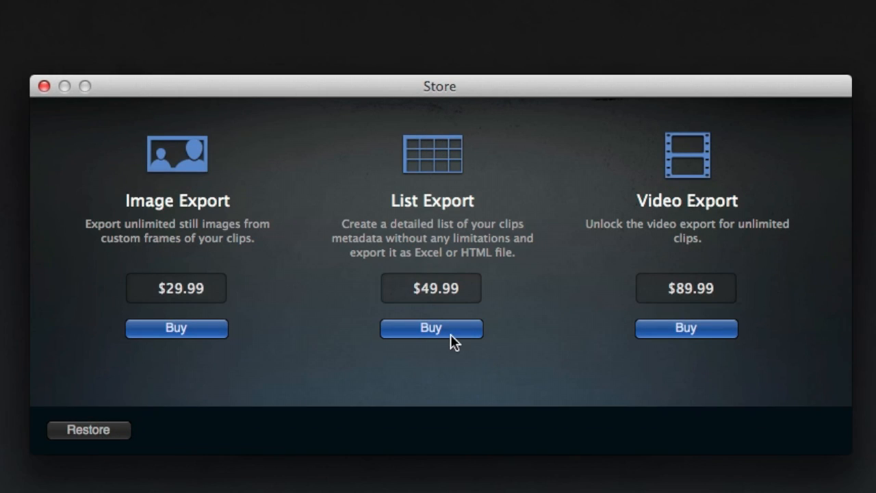
left_click(677, 328)
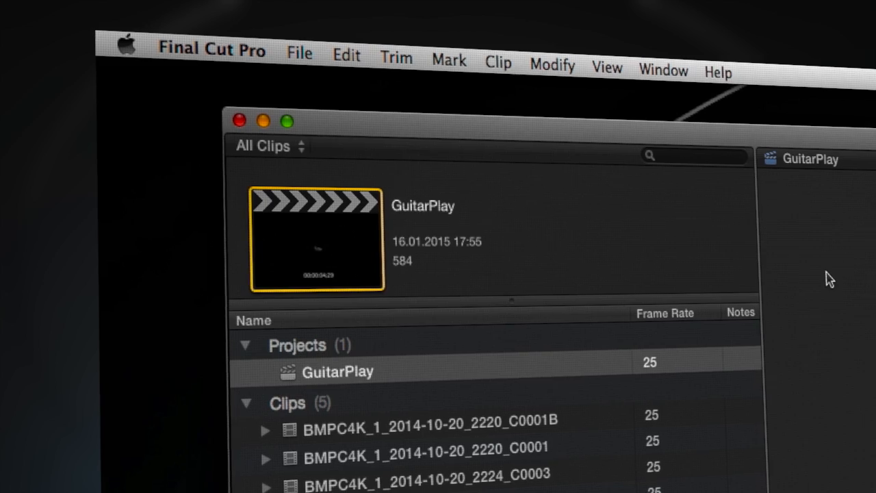
Add a new Export File destination to the share destinations
left_click(297, 47)
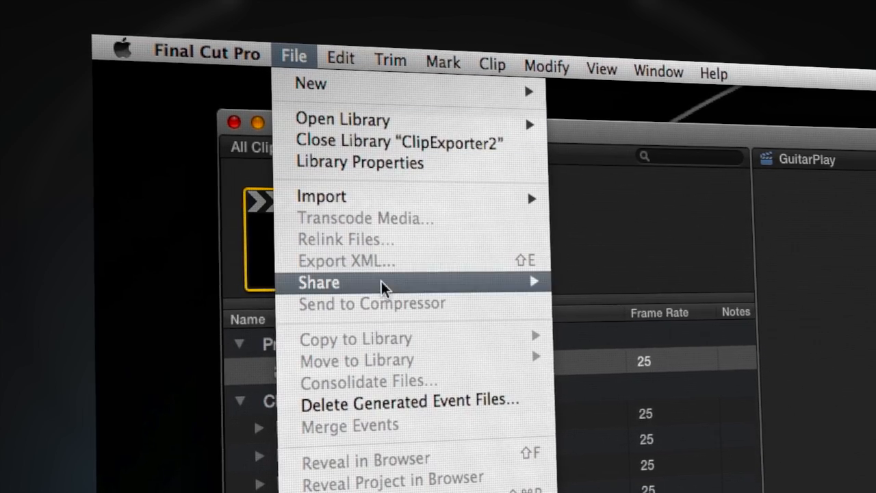
mouse_move(384, 284)
left_click(669, 434)
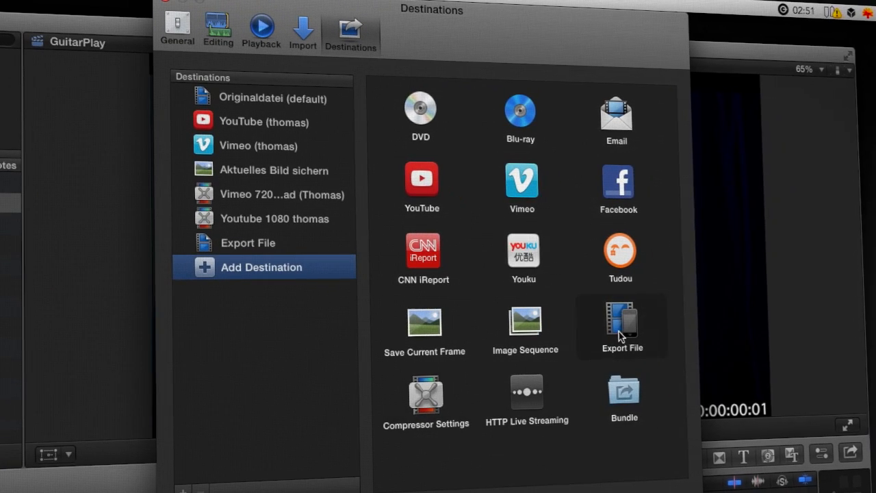
left_click_drag(271, 261, 269, 260)
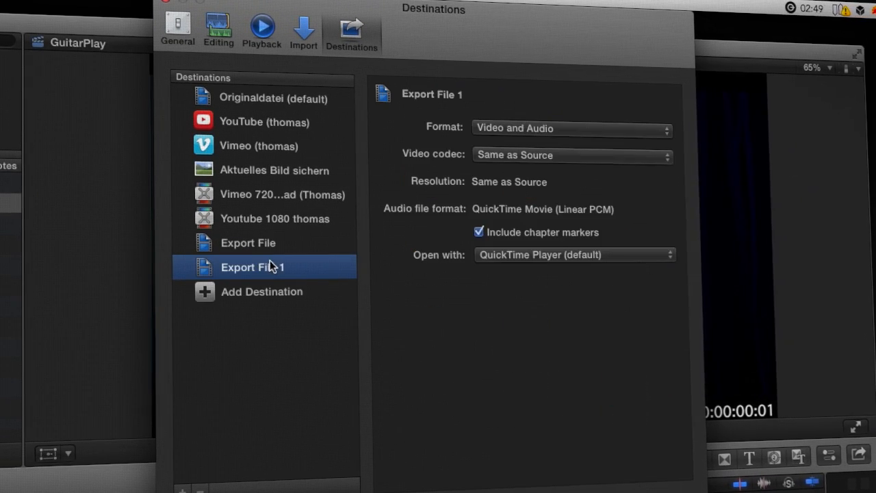
Set the new destination to open exports with PrimariesExporter from the Applications folder
left_click(607, 264)
left_click(543, 302)
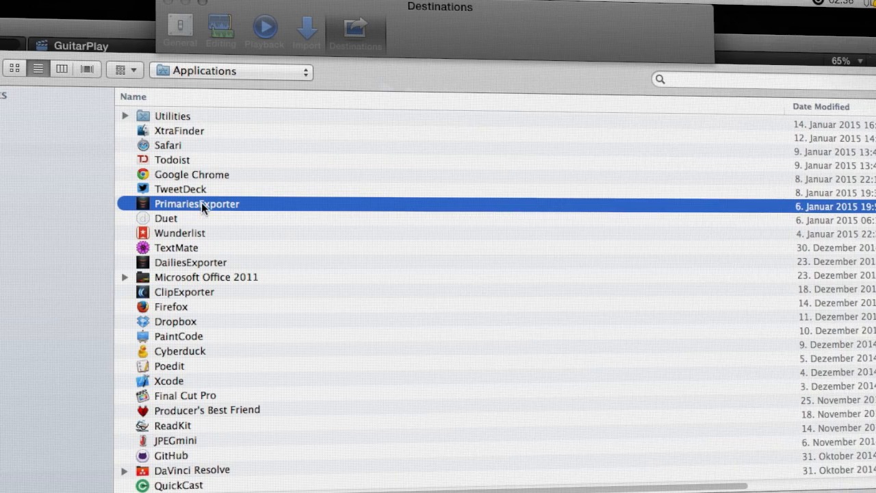
key("Return")
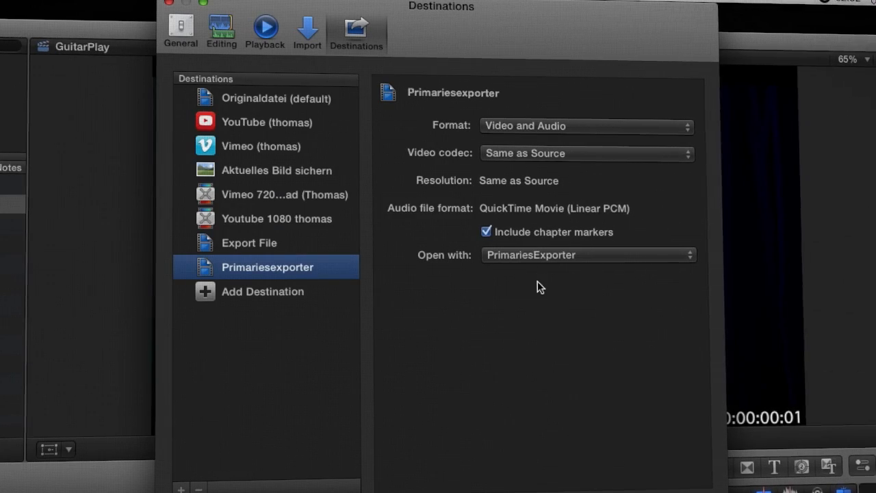
Add an Export File destination named Primaries-H264 with Computer format, H.264 Faster Encode codec and 1280 x 720 resolution
left_click(262, 291)
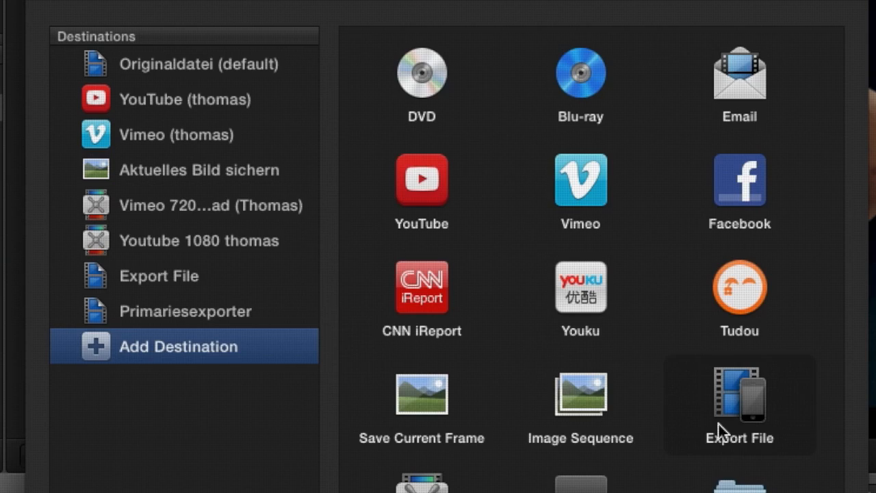
left_click_drag(220, 337, 167, 349)
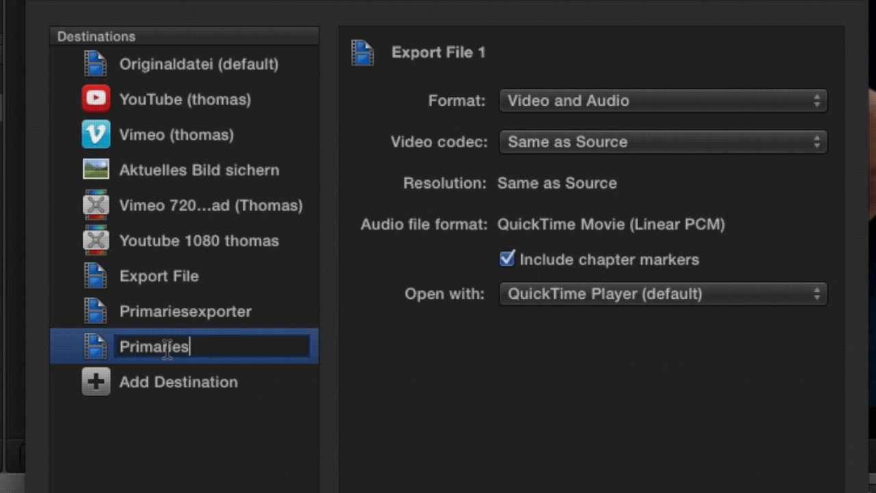
left_click(602, 100)
left_click(605, 222)
left_click(601, 183)
left_click(572, 159)
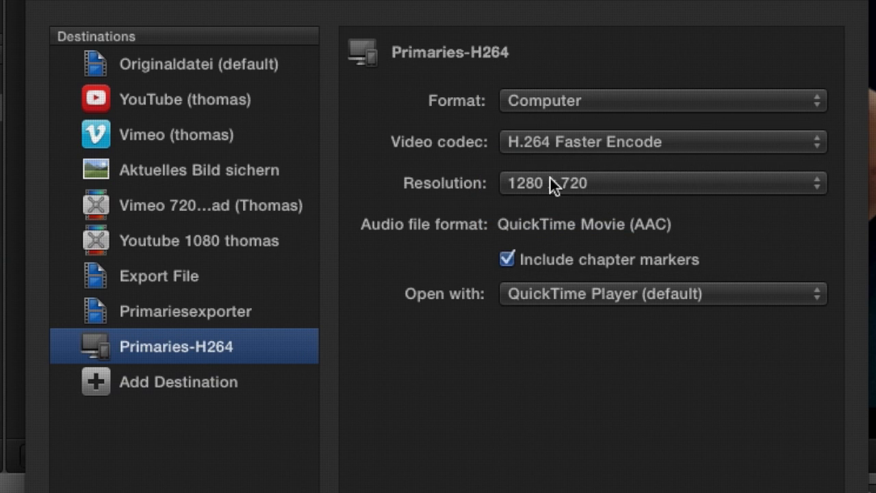
left_click(577, 300)
left_click(580, 350)
Add an Export File destination named PrimariesProRes4444 using Apple ProRes 4444 and opening with PrimariesExporter
left_click(294, 386)
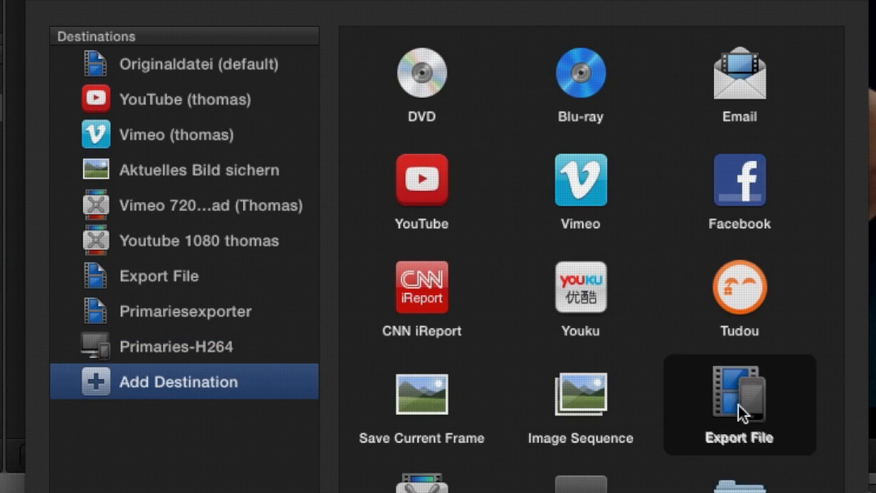
left_click_drag(739, 413, 235, 388)
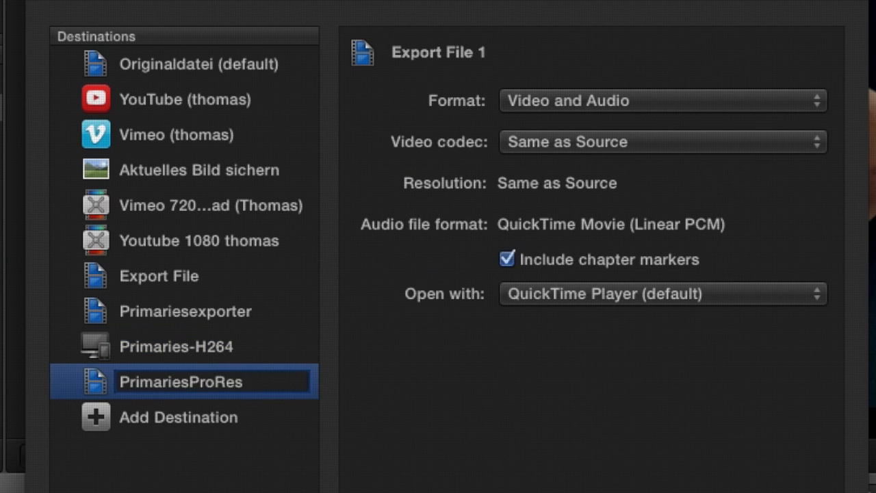
left_click(547, 141)
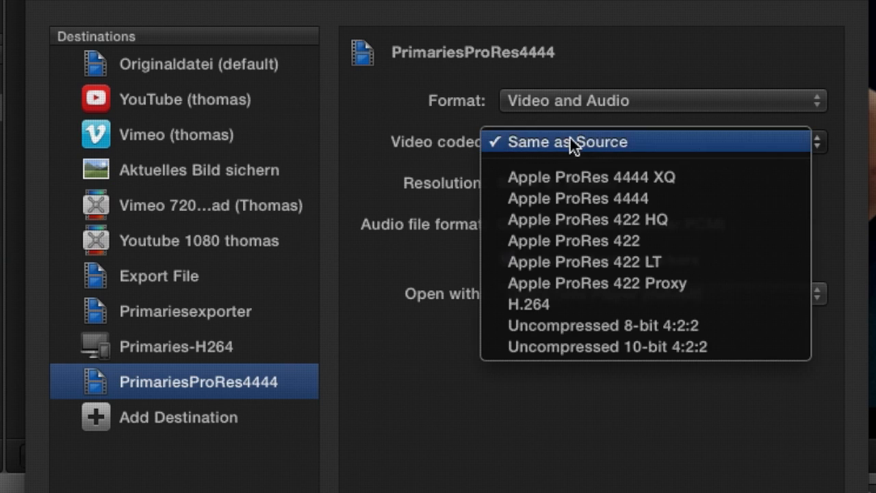
left_click(709, 199)
left_click(644, 293)
left_click(600, 349)
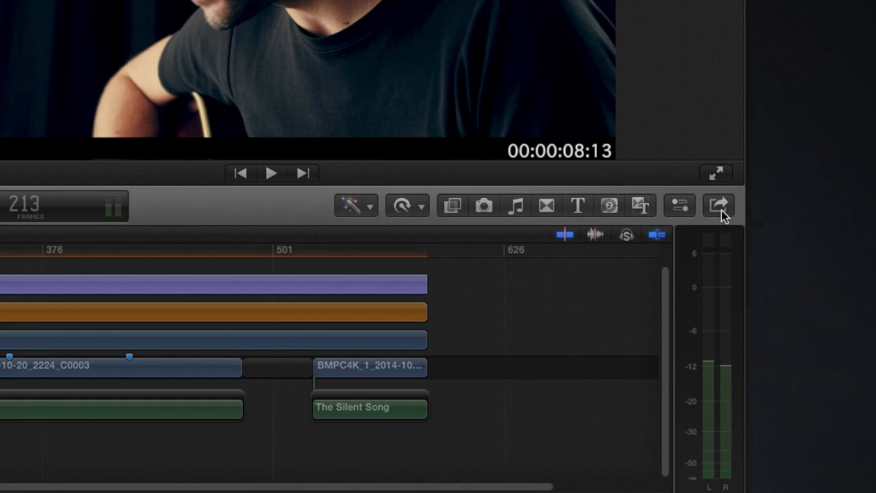
left_click(723, 206)
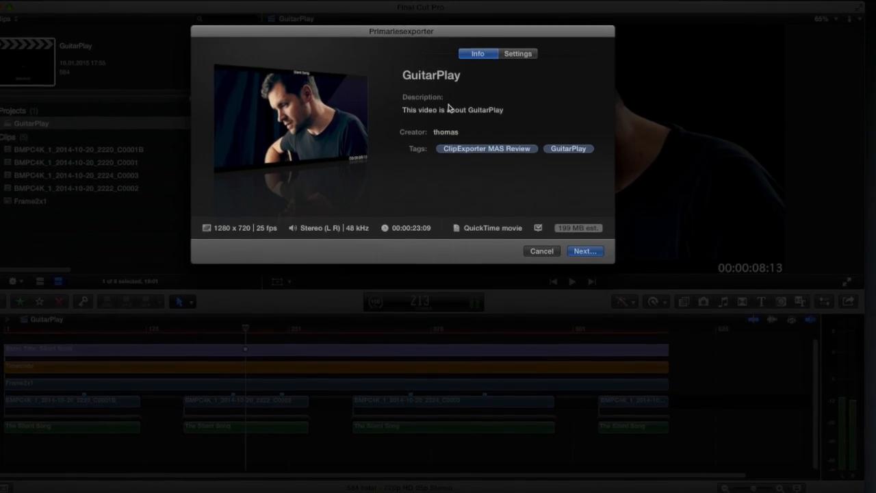
Replace the export description with the performer's name followed by "plays the Silent Song" and continue
double_click(449, 110)
key("super+a")
type("T")
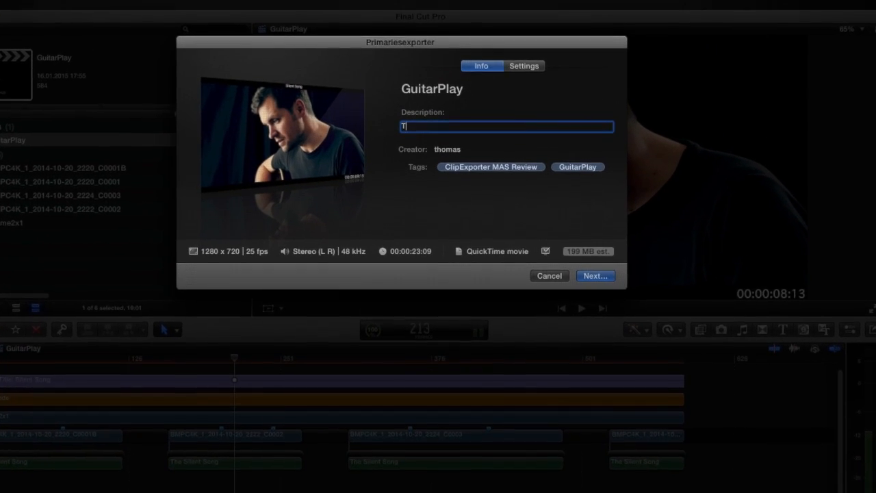
type("homas play")
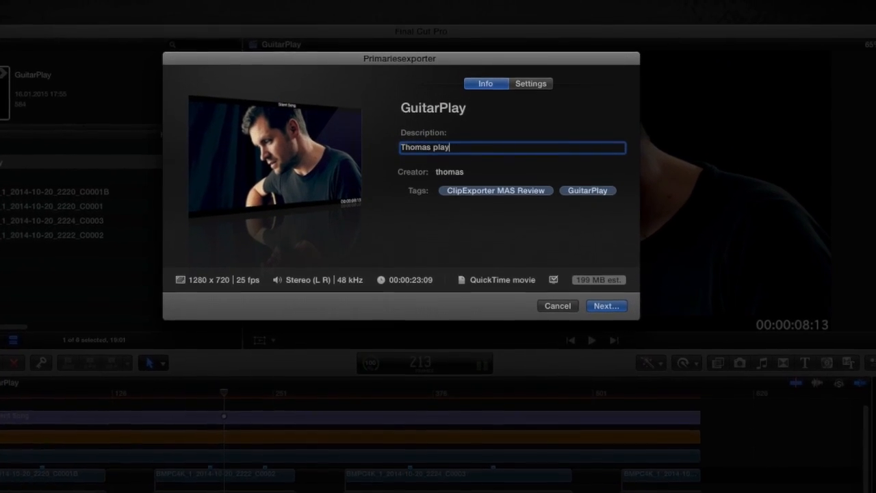
type("s the Sil")
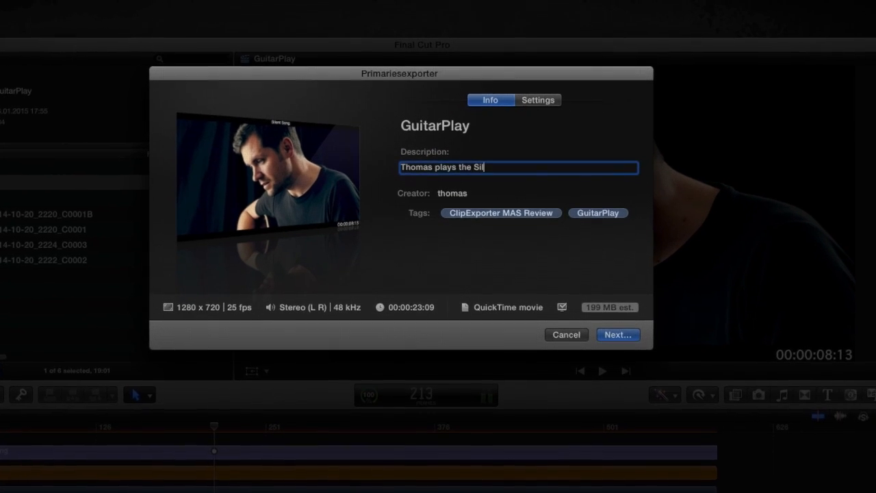
type("ent Song")
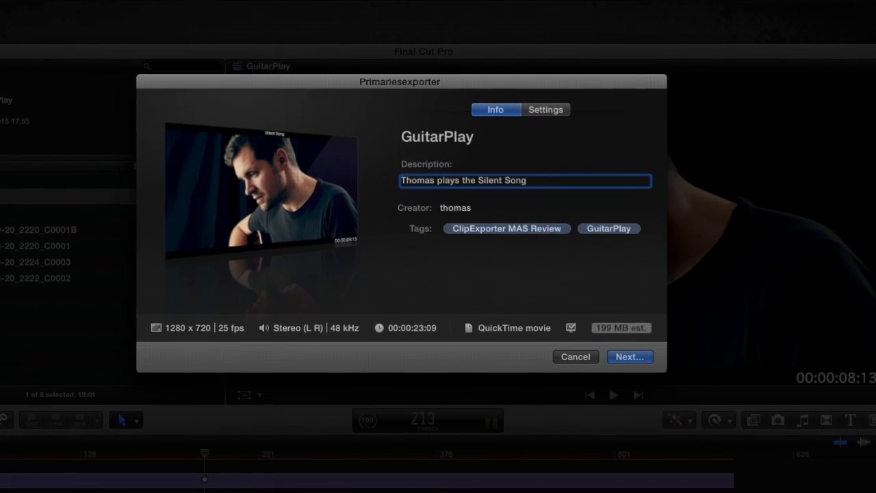
left_click(623, 362)
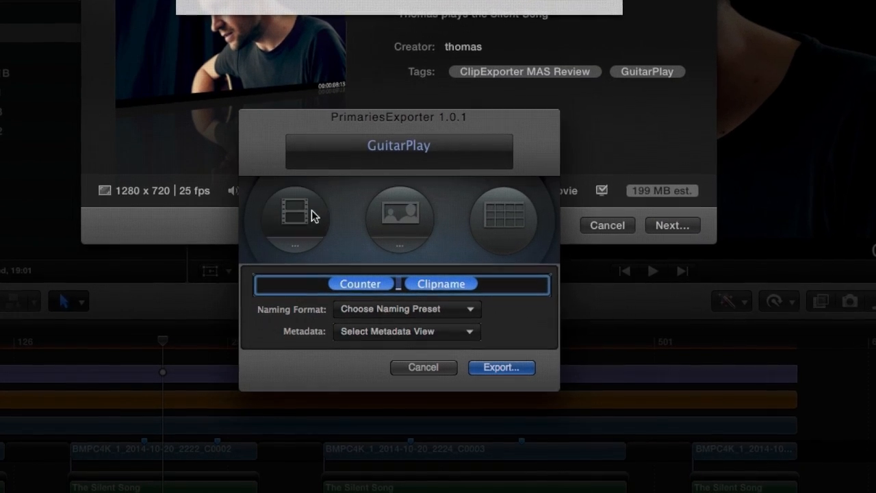
Enable the video, image and list export modes and choose the Dailies metadata view
left_click(311, 215)
left_click(398, 212)
left_click(495, 214)
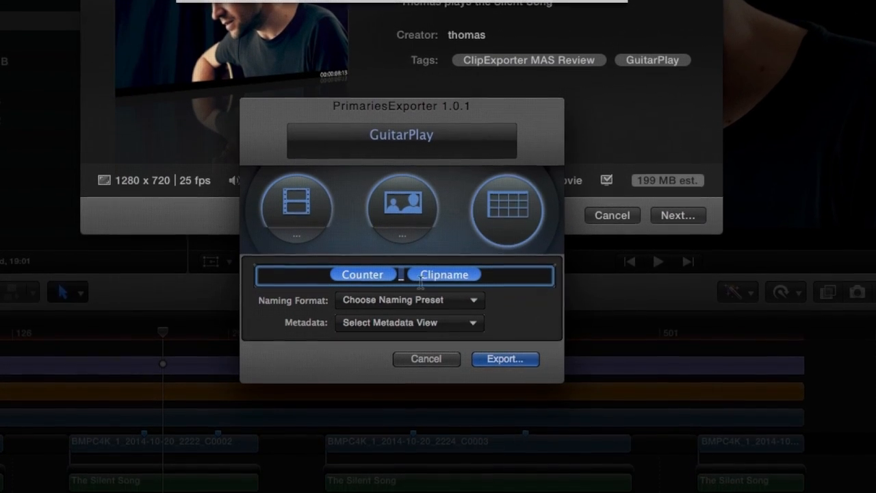
left_click(402, 322)
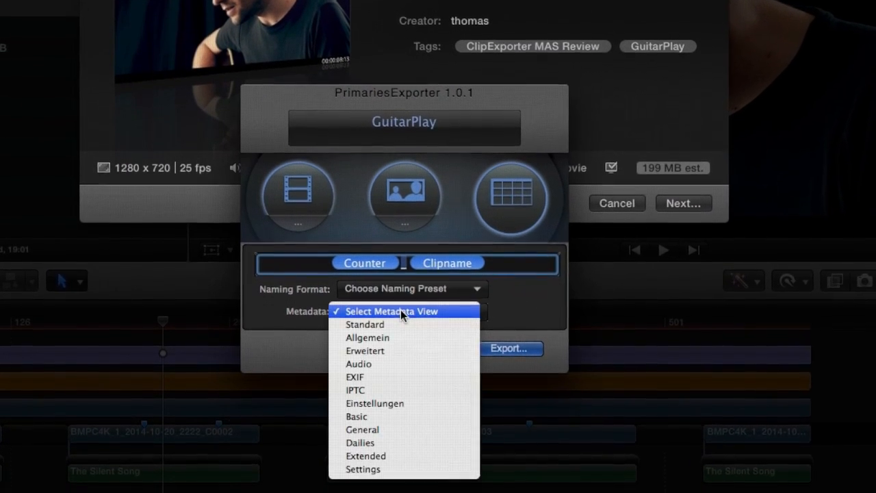
left_click(386, 442)
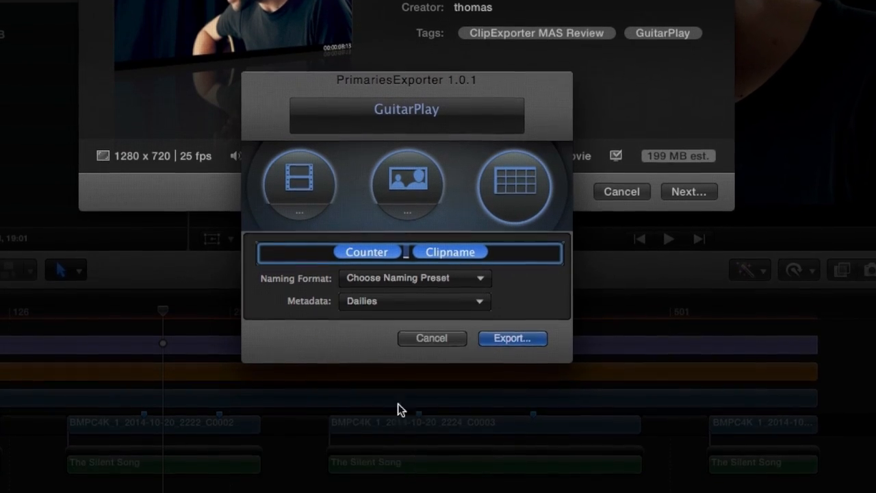
Export the GuitarPlay project with PrimariesExporter into the demo output directory
left_click(532, 335)
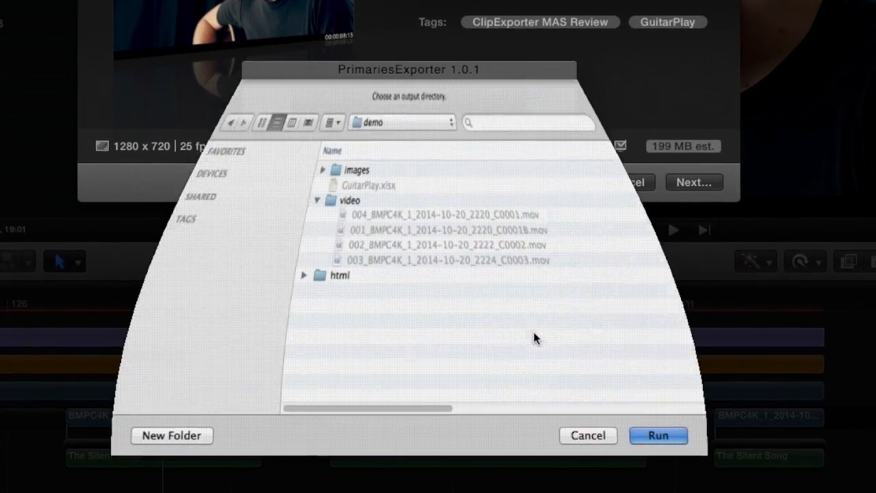
left_click(661, 433)
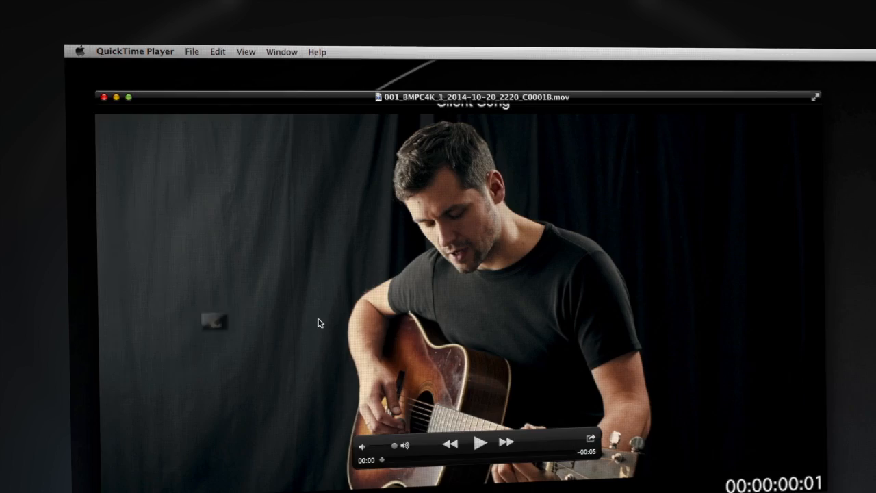
Review the exported movie, the metadata list, the HTML index page and the GuitarPlay.xlsx spreadsheet
left_click(289, 50)
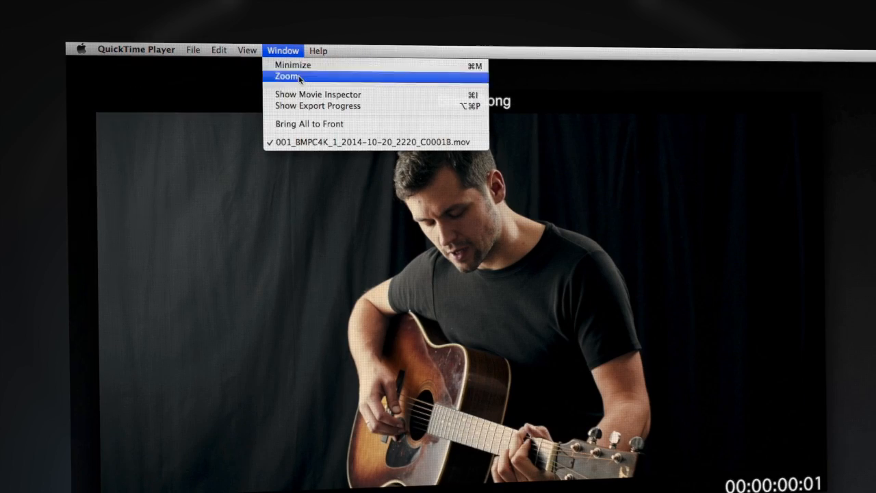
left_click(306, 96)
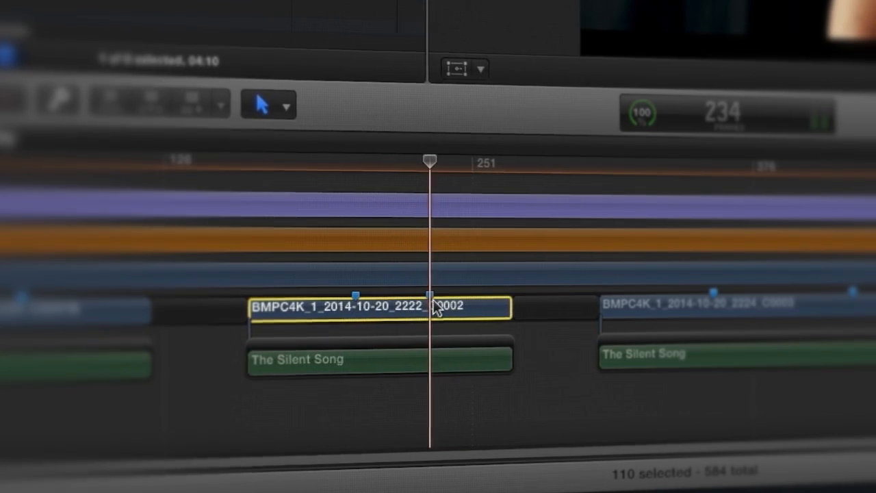
left_click(478, 198)
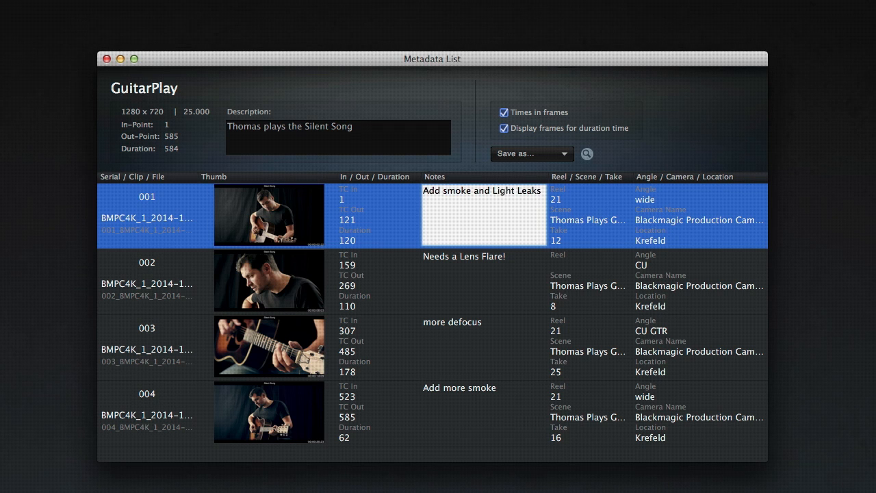
left_click(478, 263)
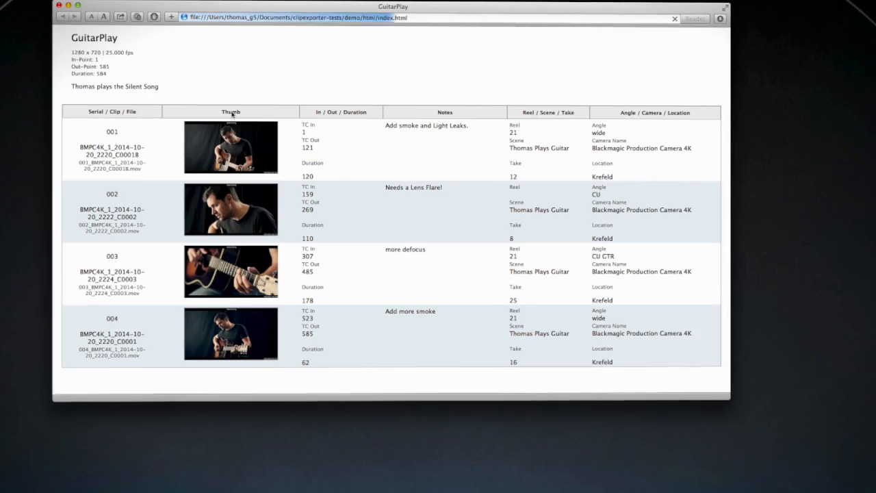
left_click_drag(233, 8, 383, 75)
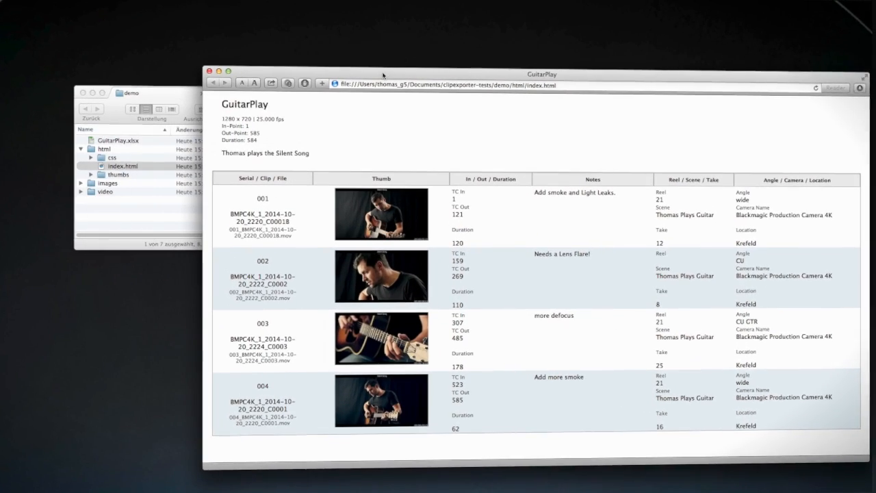
double_click(117, 139)
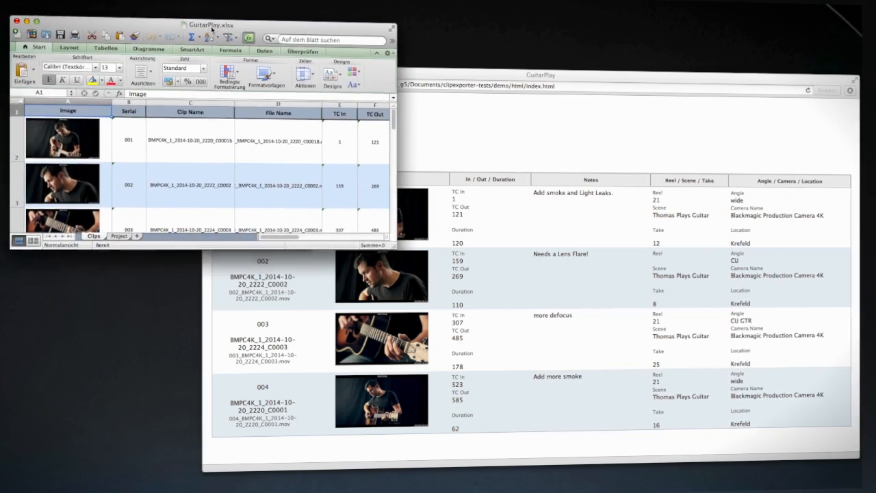
left_click_drag(403, 260, 684, 325)
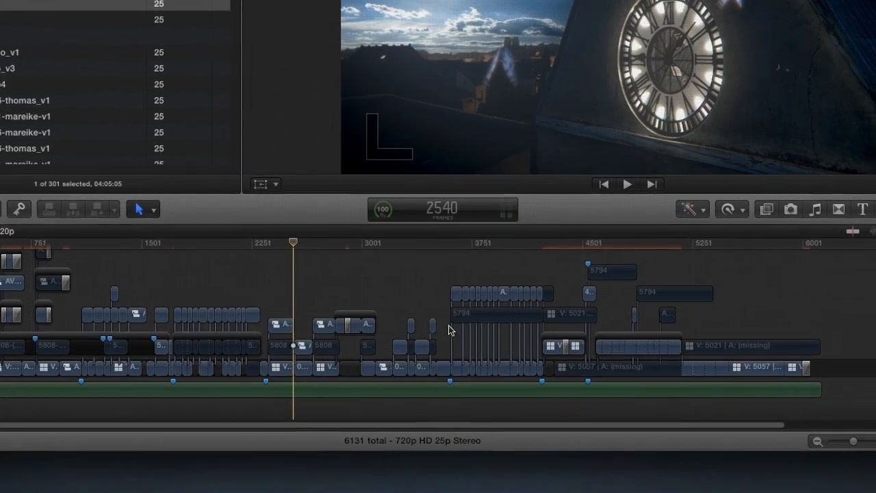
Select a range in the Grown Up project timeline with the Range tool and share it to PrimariesExporter
key("r")
left_click_drag(451, 367, 541, 364)
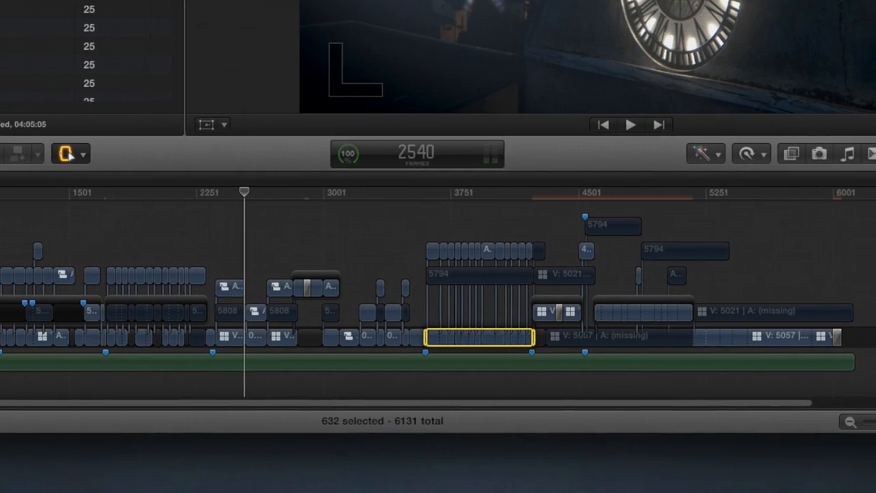
left_click(815, 152)
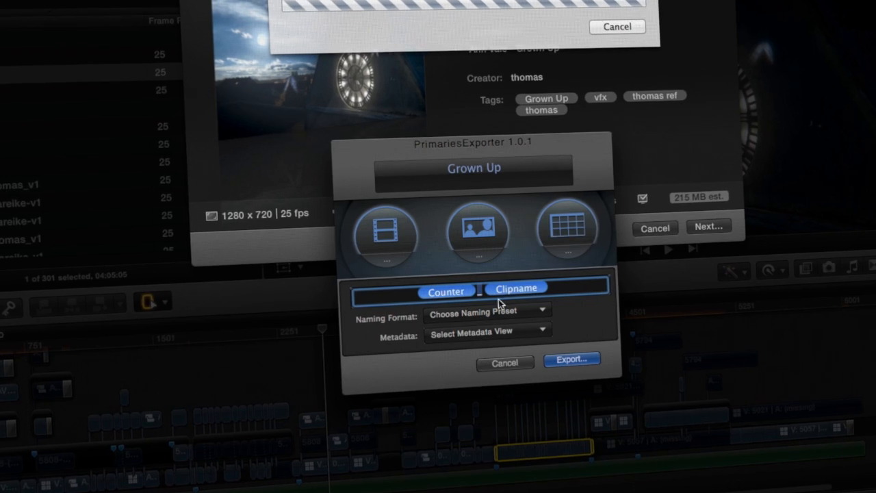
Choose a naming preset and metadata view, then export the range into the demo2 folder
left_click(486, 310)
left_click(479, 369)
left_click(487, 330)
left_click(466, 449)
left_click(573, 363)
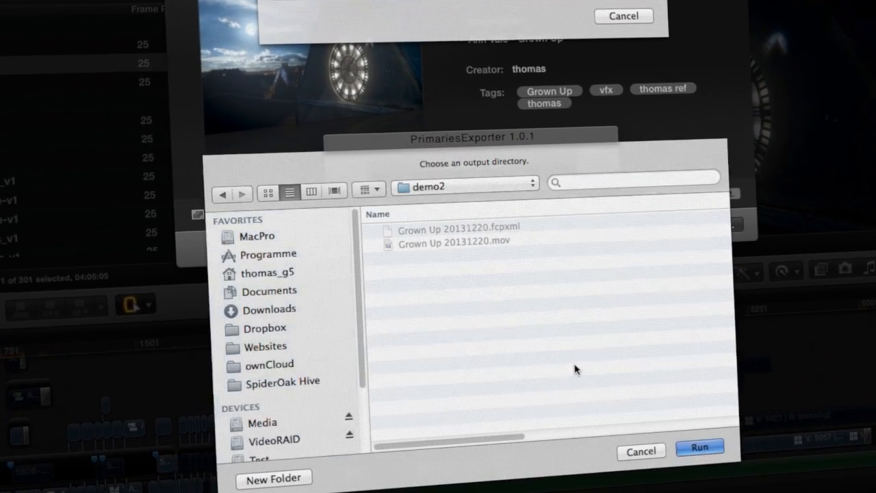
left_click(700, 450)
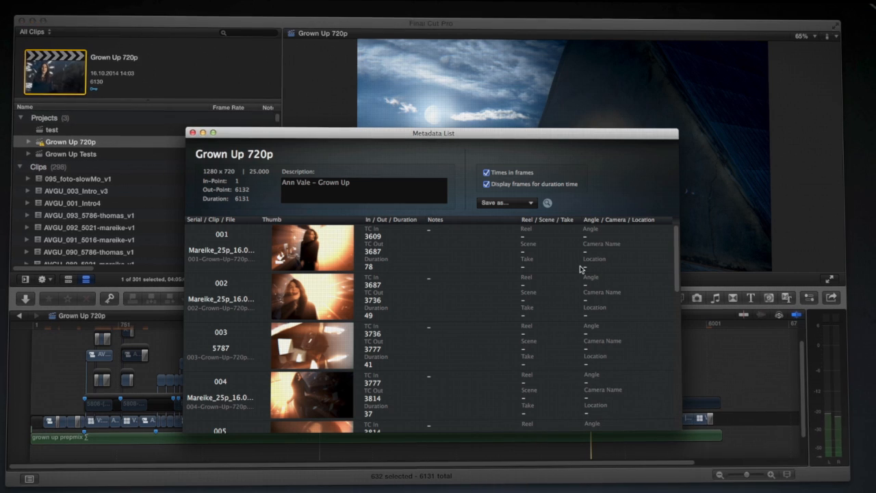
scroll(678, 243, "down", 10)
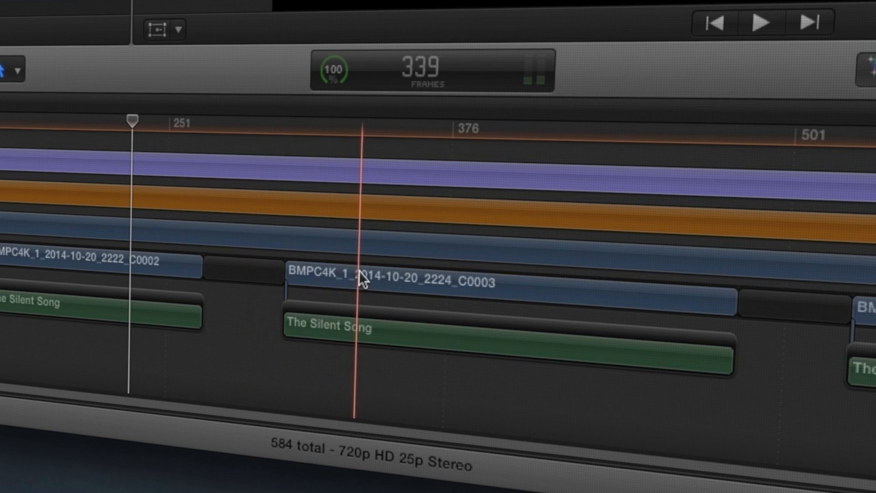
Open PrimariesExporter's video export settings for GuitarPlay and enable Export only clips with markers
left_click(361, 281)
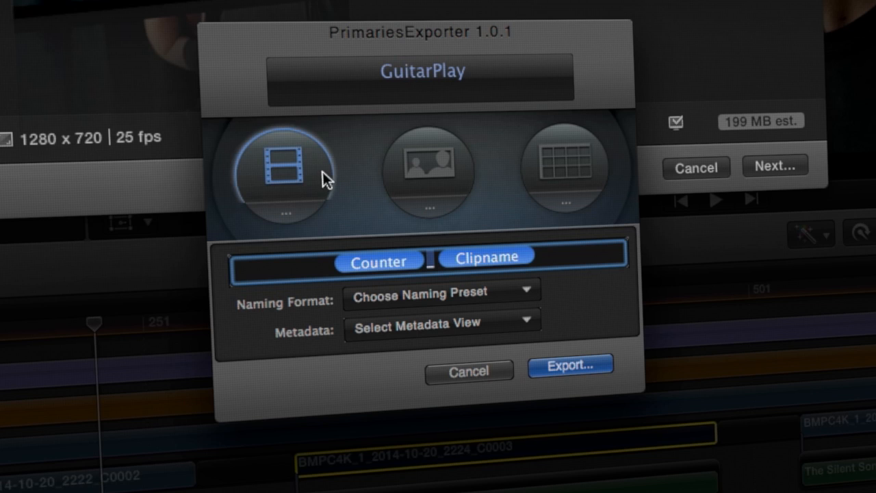
left_click(302, 205)
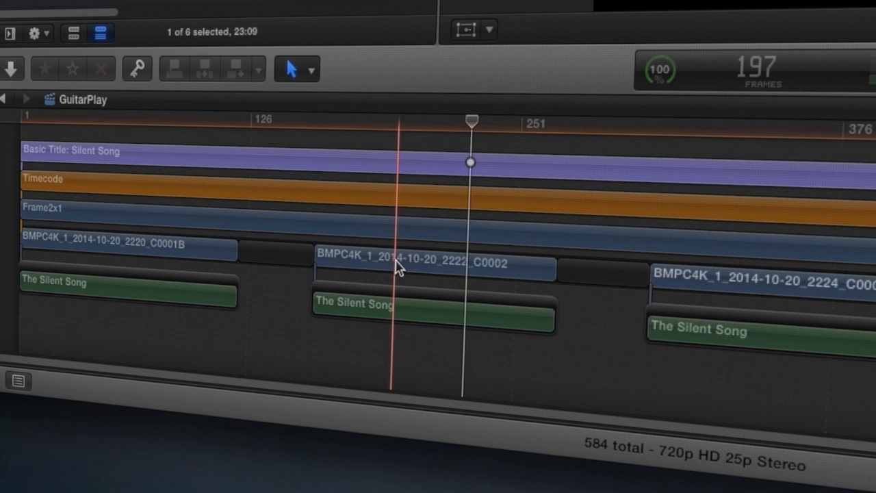
left_click(404, 267)
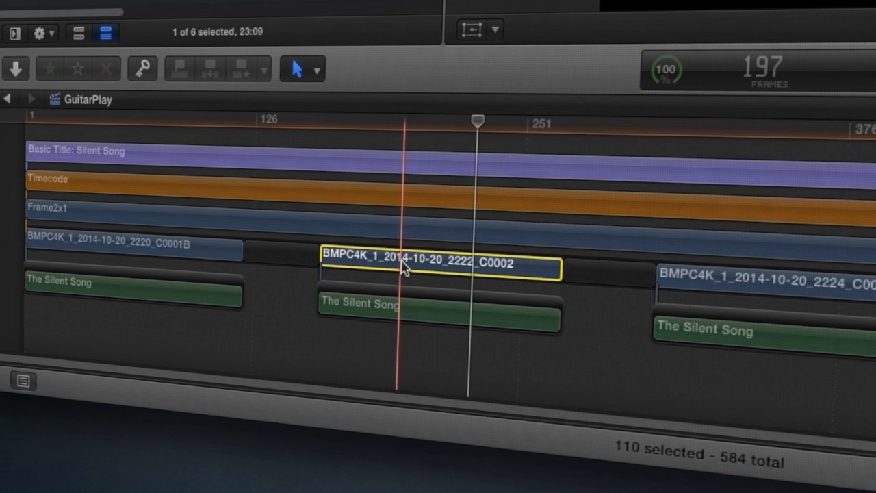
left_click(153, 251)
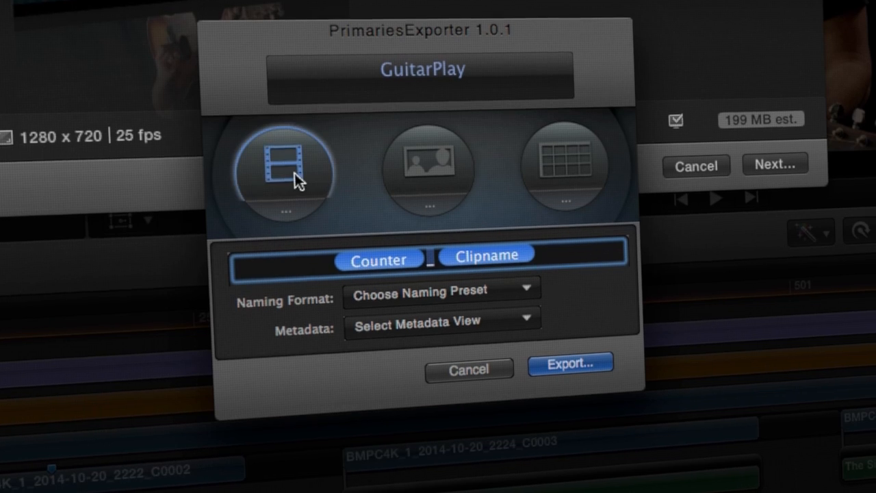
left_click(287, 209)
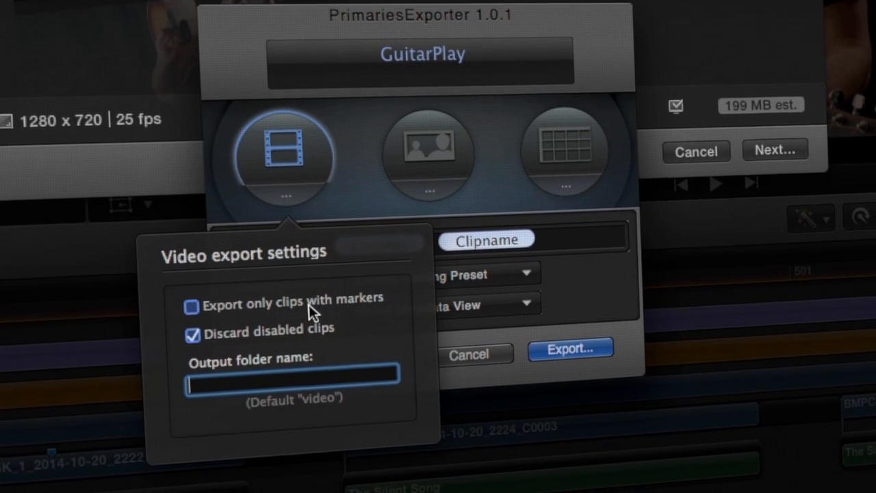
left_click(191, 306)
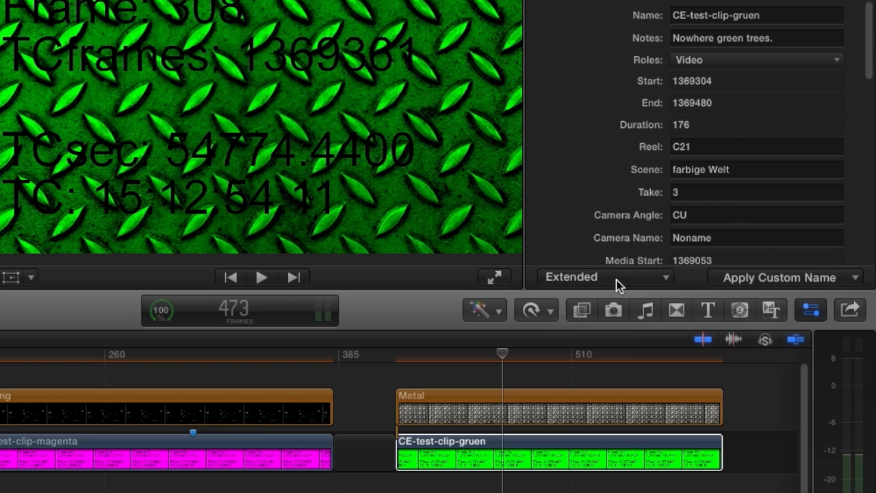
Create a new metadata view named Dailies in the metadata view editor
left_click(616, 280)
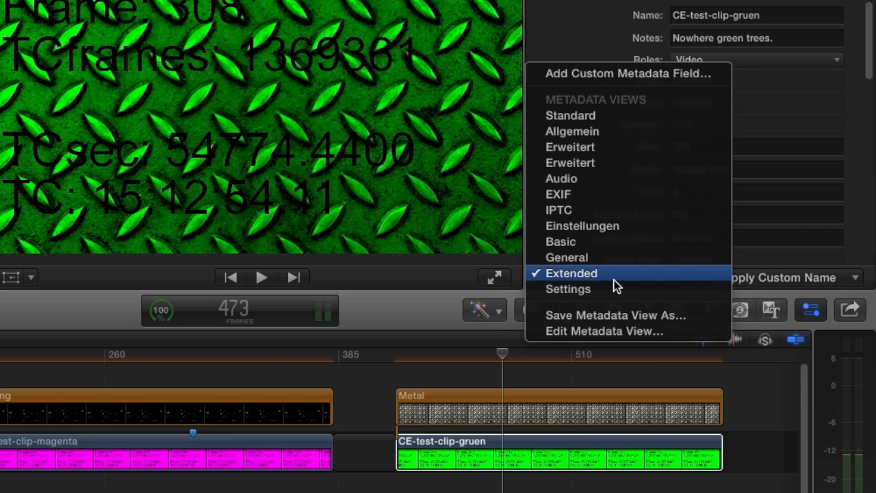
left_click(591, 329)
left_click(203, 395)
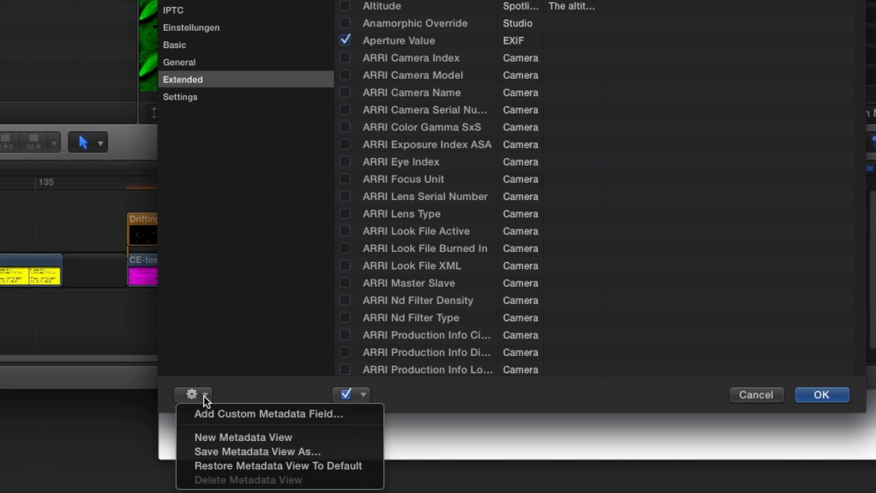
left_click(233, 436)
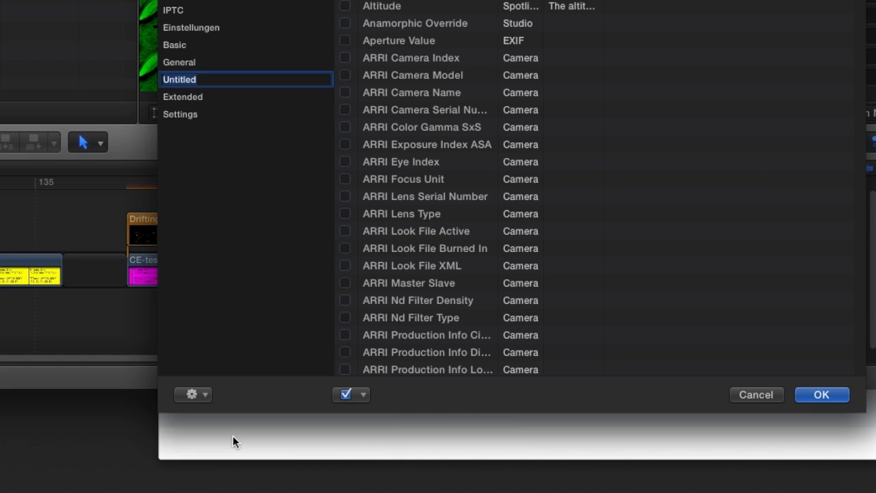
type("Dailies")
key("Return")
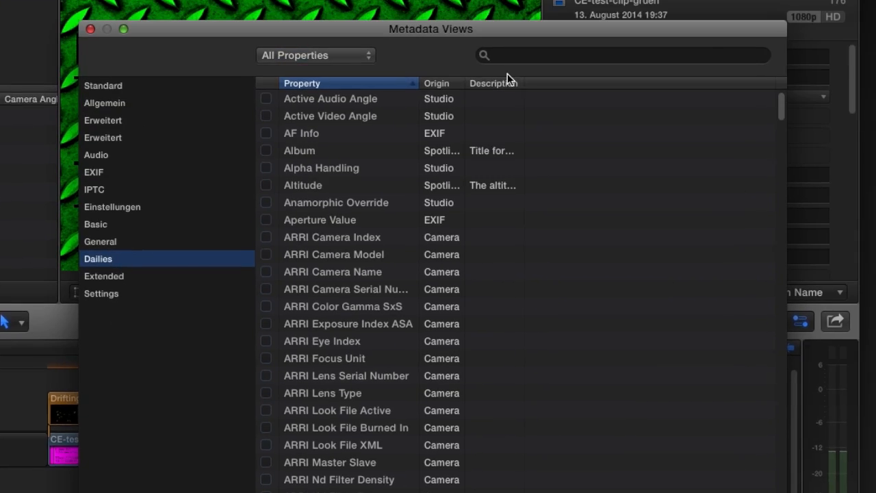
Filter properties by studio and enable Camera Angle, Location, Notes, Reel, Scene and Take in the Dailies view
type("studio")
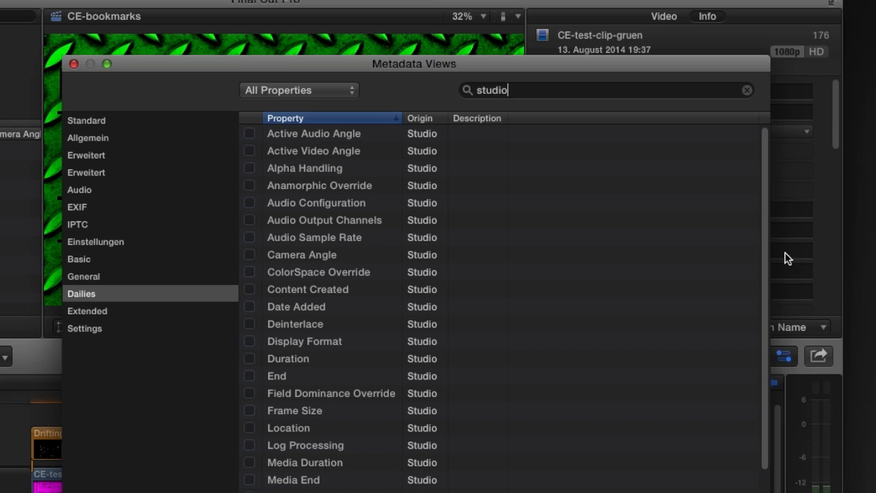
left_click_drag(763, 224, 764, 299)
left_click(249, 152)
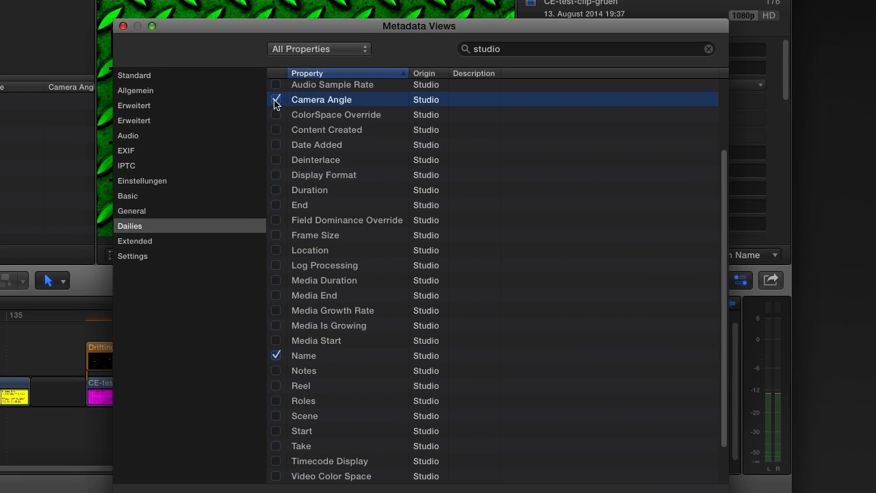
left_click(276, 249)
left_click(276, 371)
left_click(276, 385)
left_click(276, 415)
left_click(276, 445)
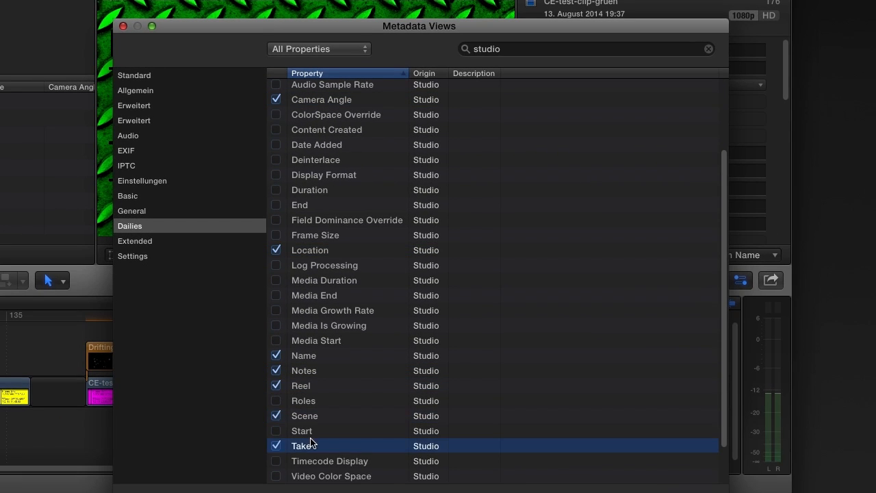
Search the properties for camera name and add Camera Name to the Dailies view
double_click(500, 48)
type("camera name")
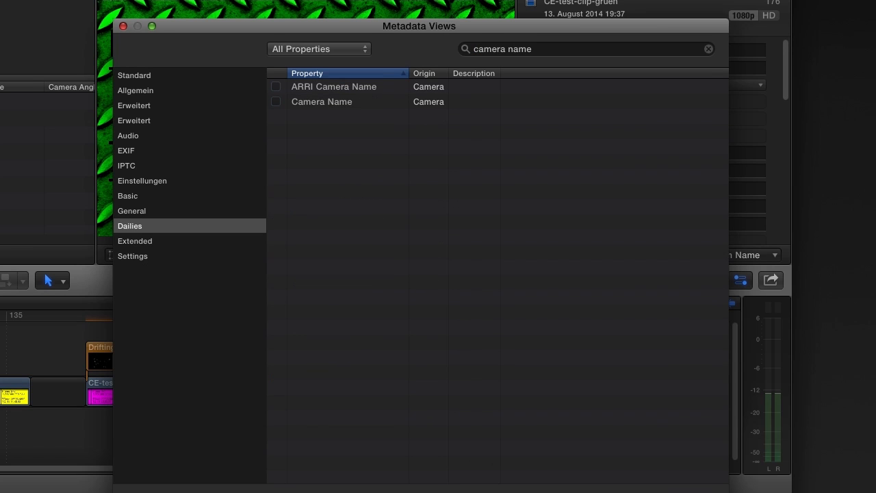
left_click(276, 102)
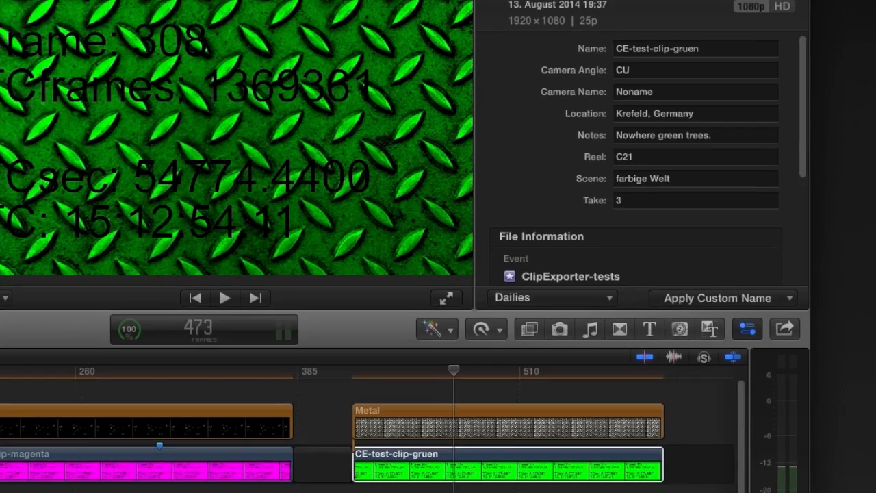